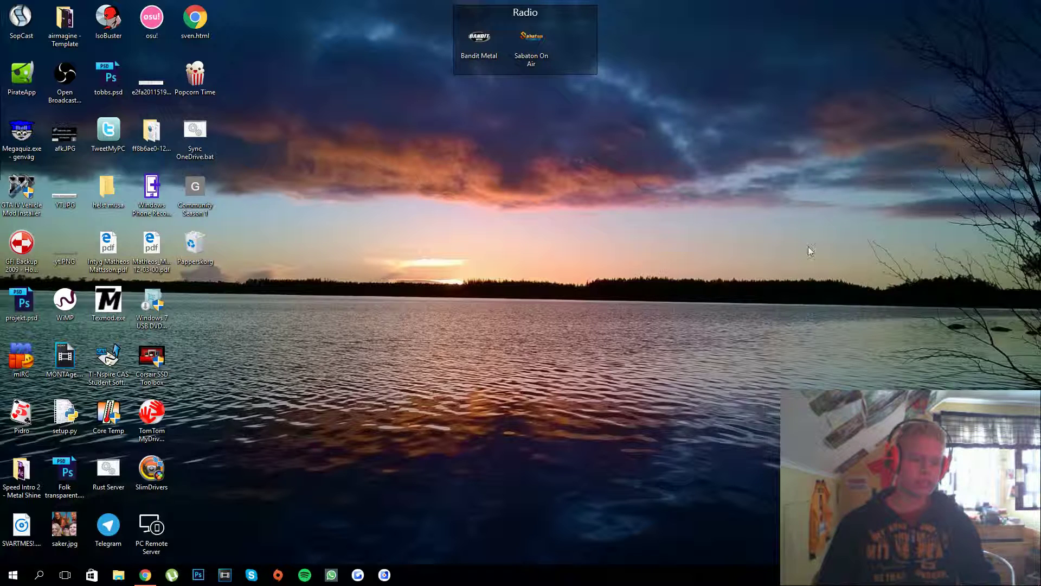
# Open Command Prompt and run ipconfig /all to list the computer's full network configuration
pyautogui.click(14, 581)
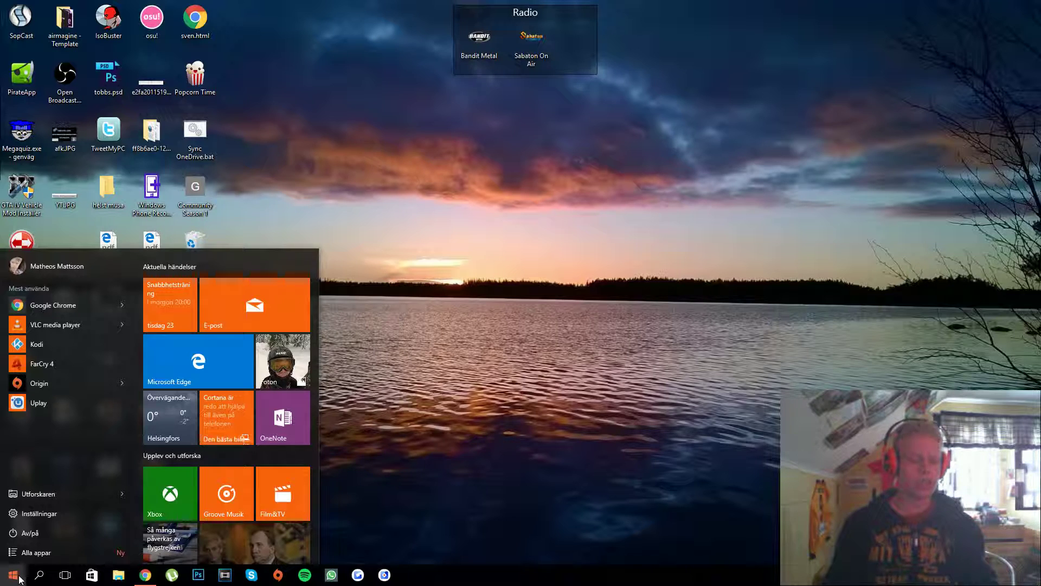
pyautogui.write('cmd')
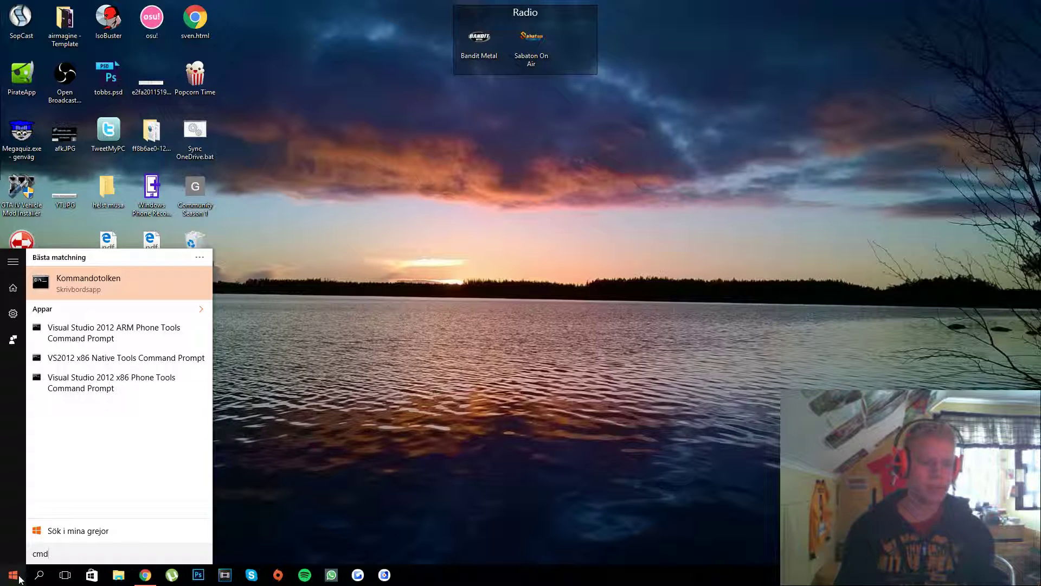
pyautogui.press('Return')
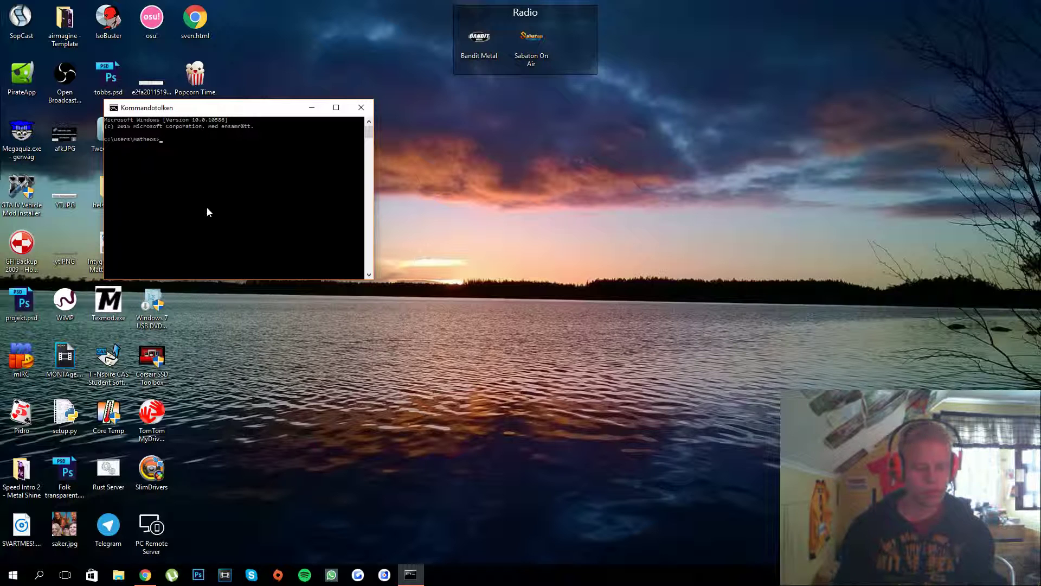
pyautogui.write('ipcongif')
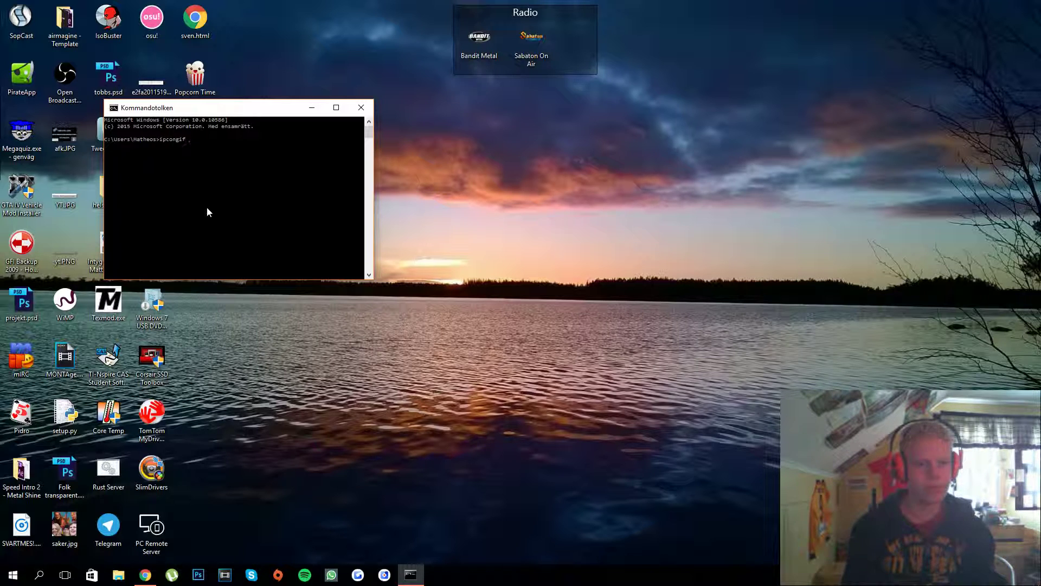
pyautogui.press('BackSpace')
pyautogui.press('BackSpace')
pyautogui.press('BackSpace')
pyautogui.write('fig /all')
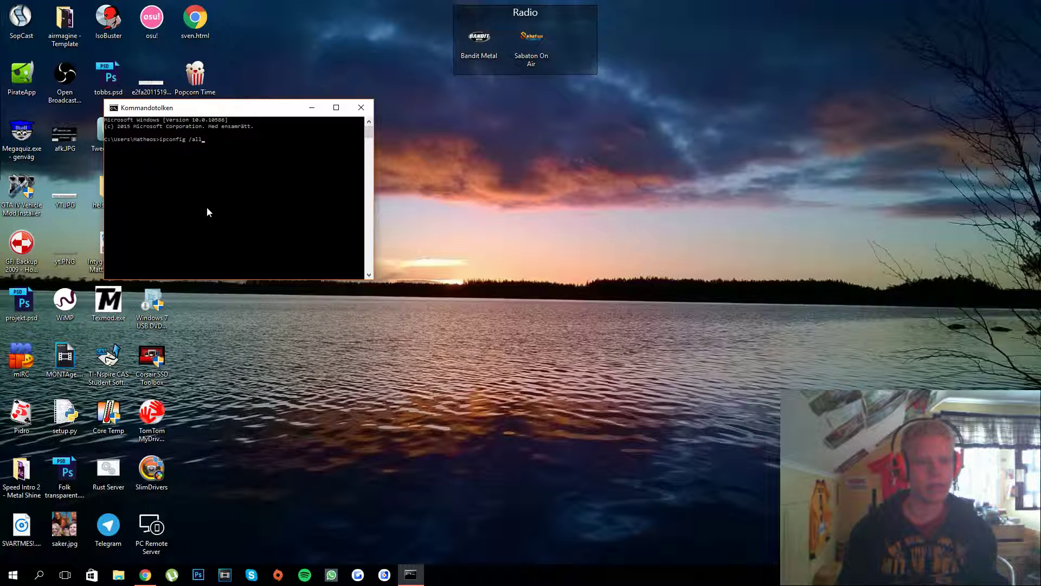
pyautogui.press('Return')
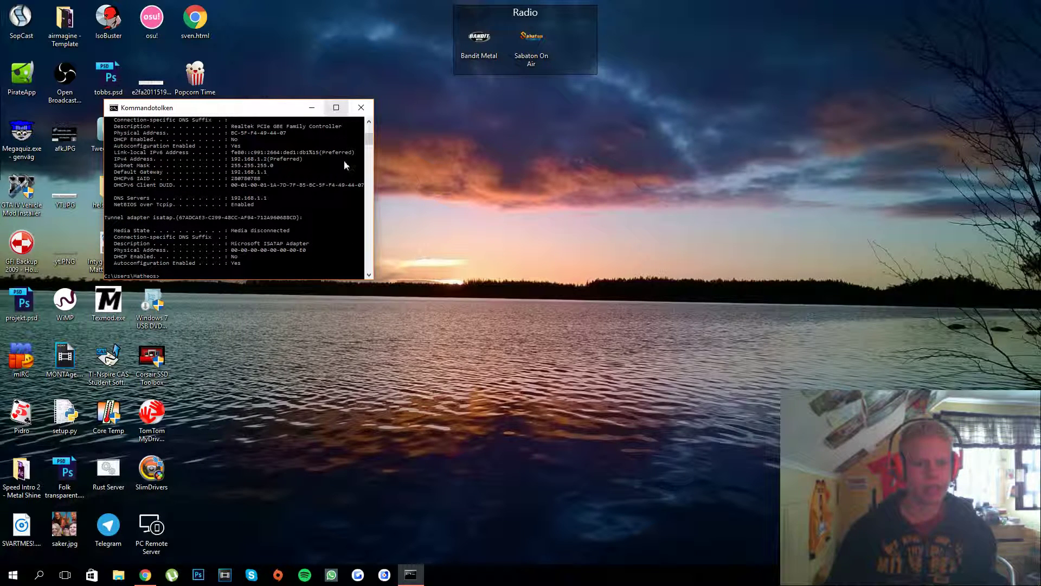
# Enlarge the Command Prompt window to fit the whole ipconfig output and move it into the corner of the desktop
pyautogui.moveTo(371, 280); pyautogui.dragTo(575, 419)
pyautogui.scroll(5, 333, 204)
pyautogui.moveTo(232, 108); pyautogui.dragTo(146, 12)
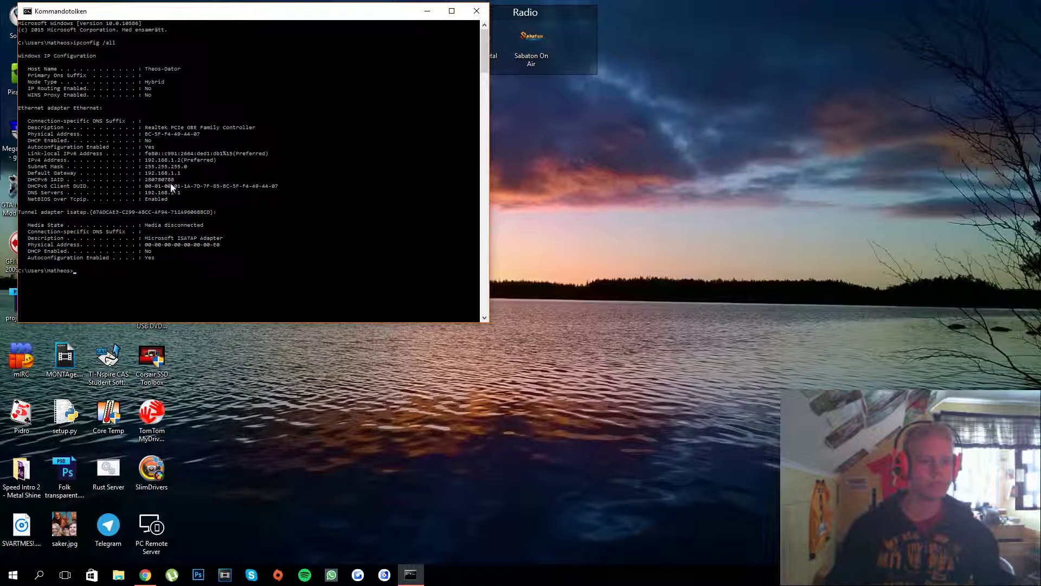
pyautogui.moveTo(124, 15); pyautogui.dragTo(107, 15)
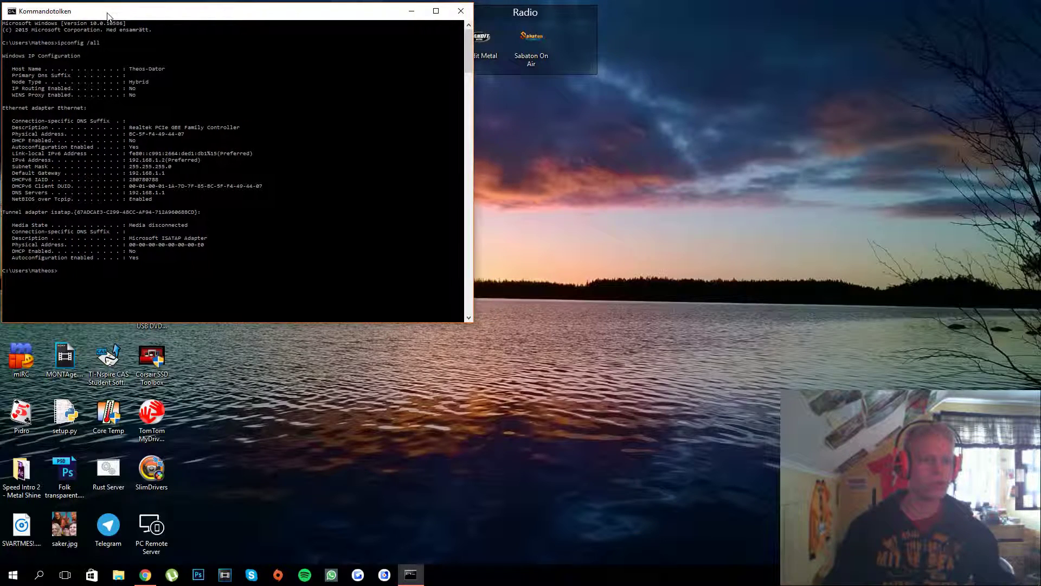
# Open Control Panel and go through Network and Sharing Center to the list of network adapters (Nätverksanslutningar)
pyautogui.click(13, 576)
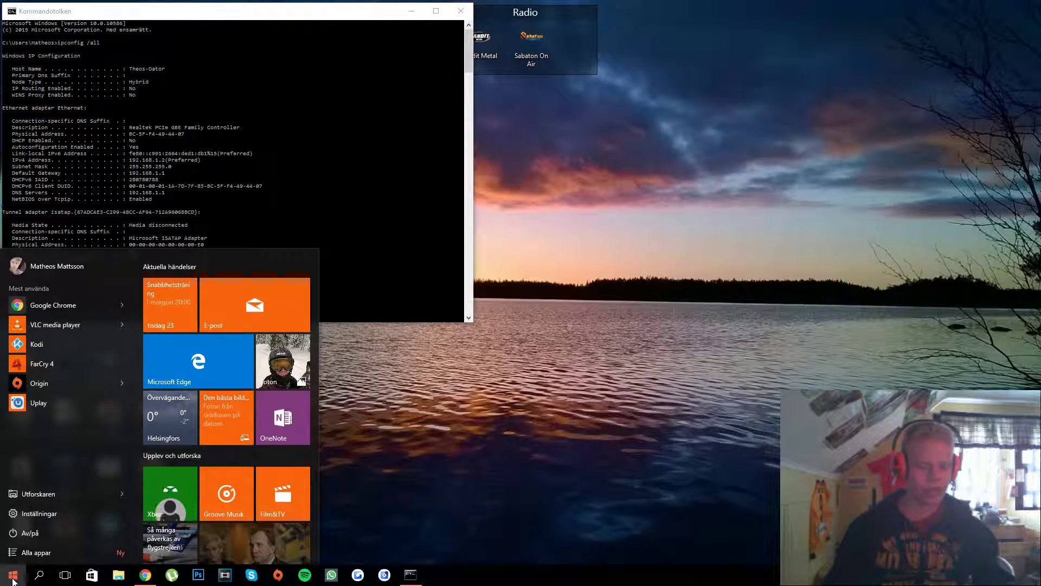
pyautogui.write('kontroll')
pyautogui.press('Return')
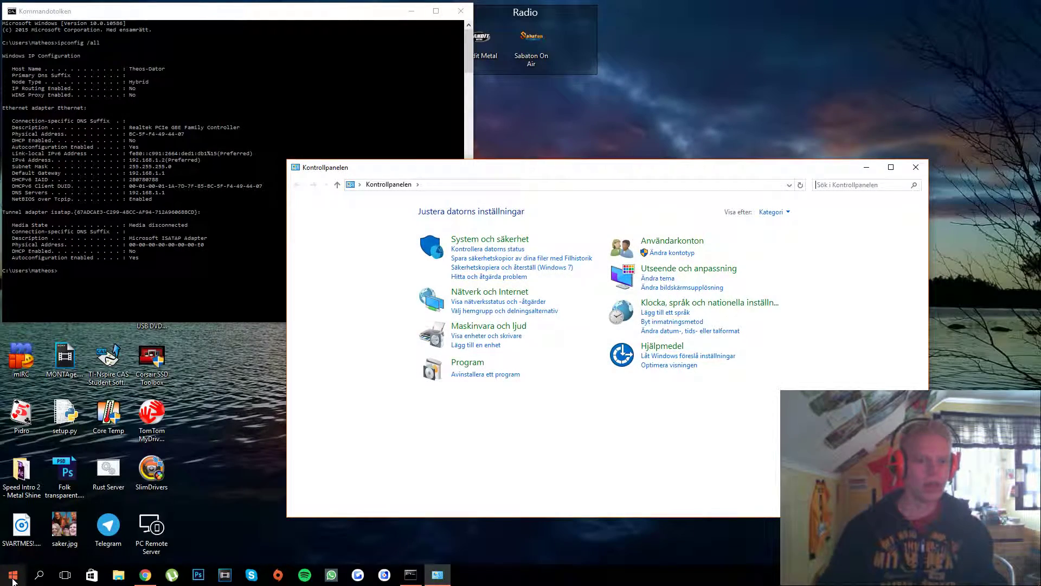
pyautogui.click(521, 297)
pyautogui.click(496, 214)
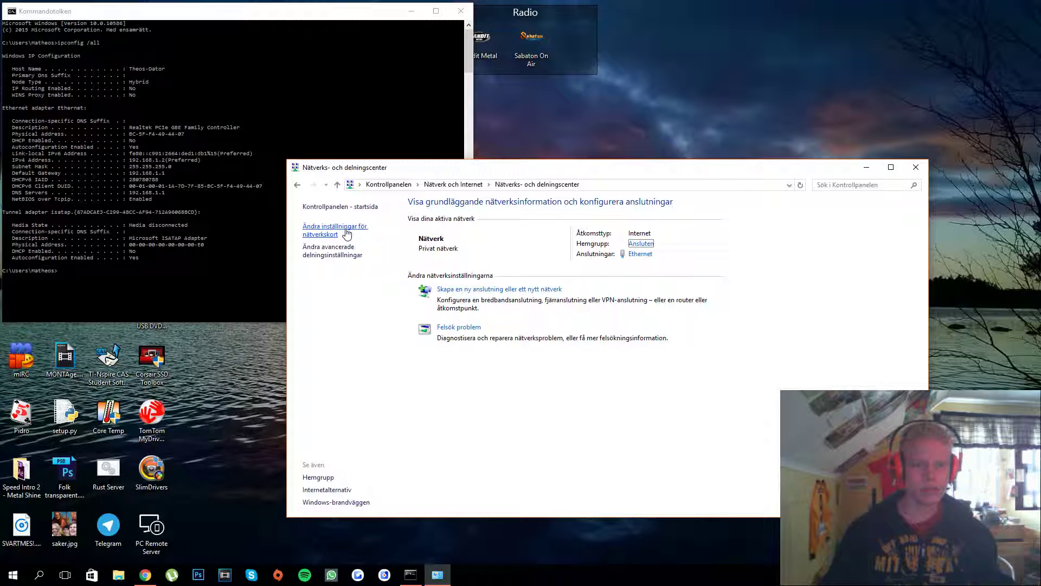
pyautogui.click(345, 232)
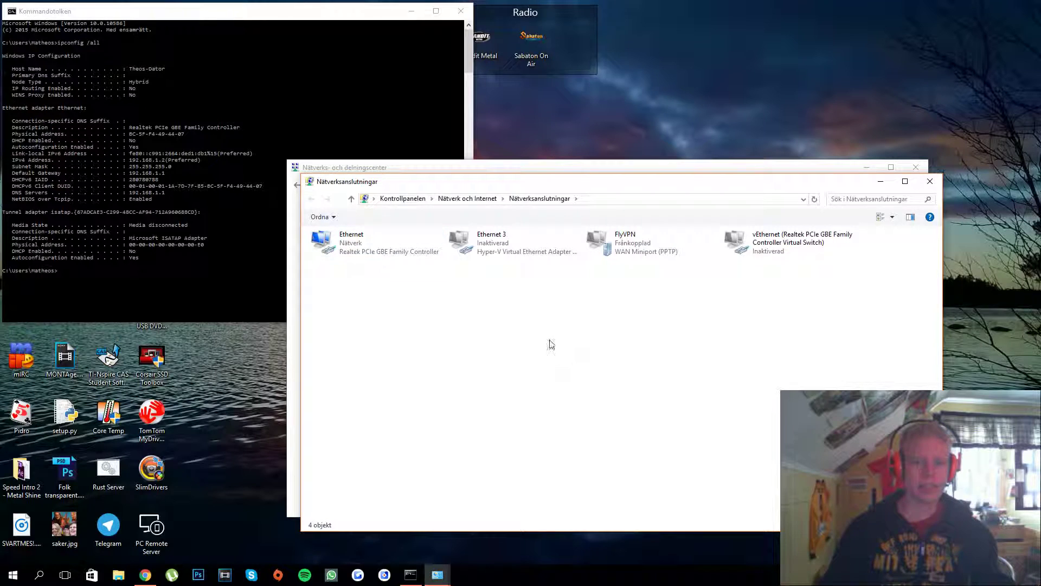
pyautogui.moveTo(479, 321); pyautogui.dragTo(781, 277)
pyautogui.click(514, 254)
pyautogui.click(672, 250)
pyautogui.click(525, 260)
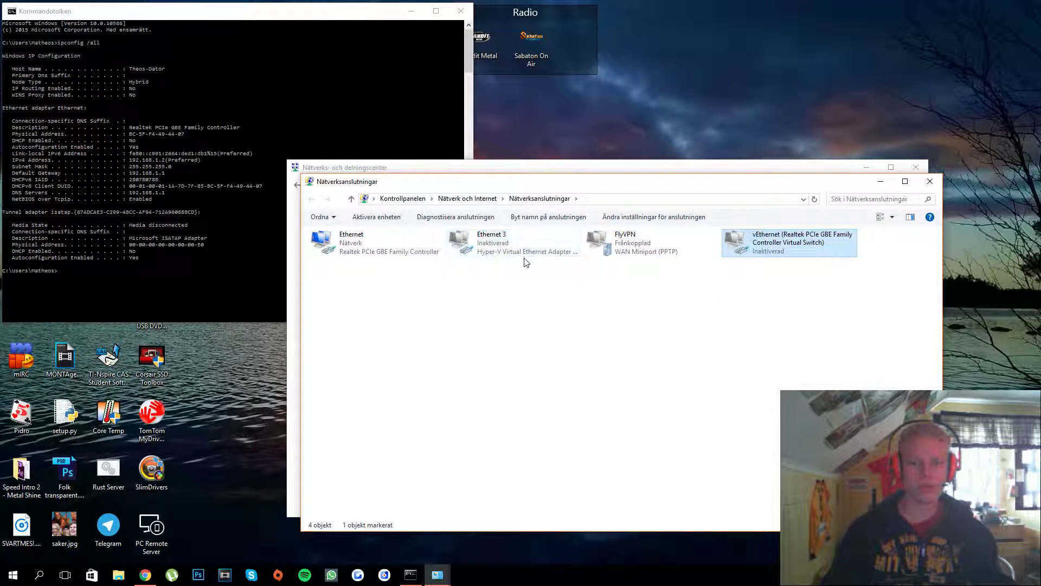
pyautogui.moveTo(533, 337); pyautogui.dragTo(705, 323)
pyautogui.click(365, 252)
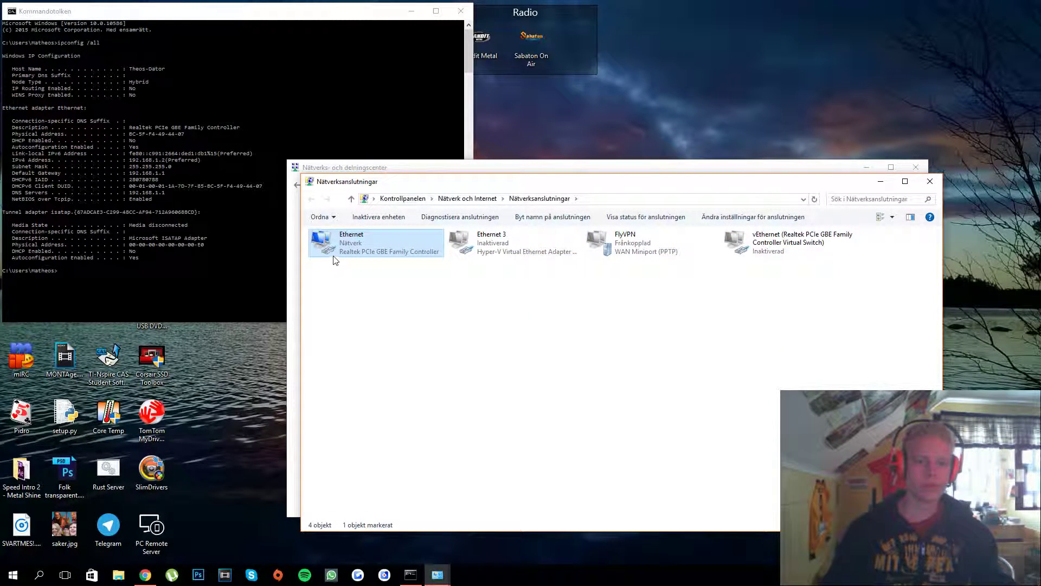
pyautogui.click(348, 298)
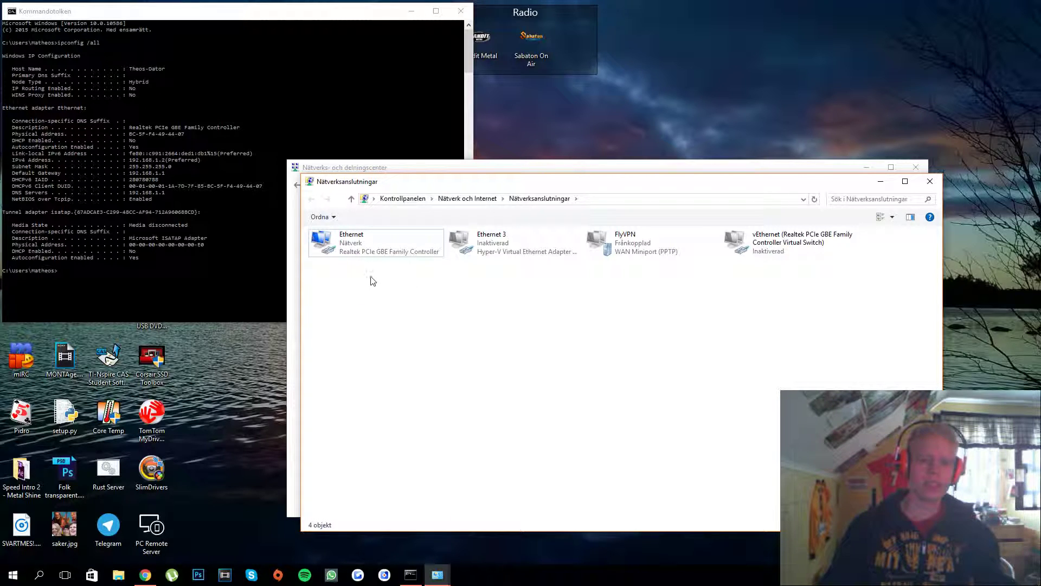
# Open the Internet Protocol Version 4 (TCP/IPv4) properties of the Ethernet adapter and place the dialog beside the adapter's properties
pyautogui.click(355, 254)
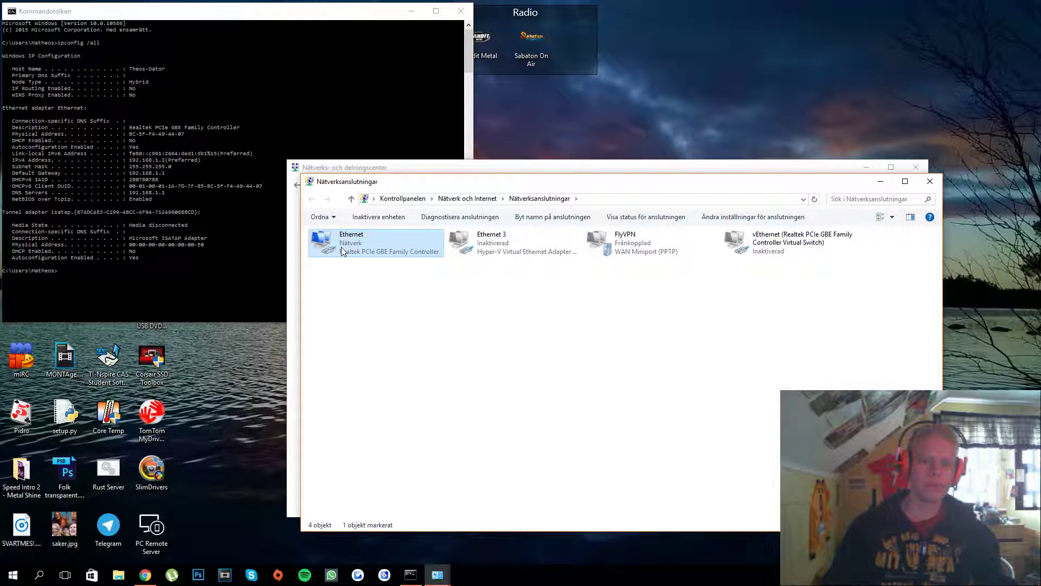
pyautogui.rightClick(342, 251)
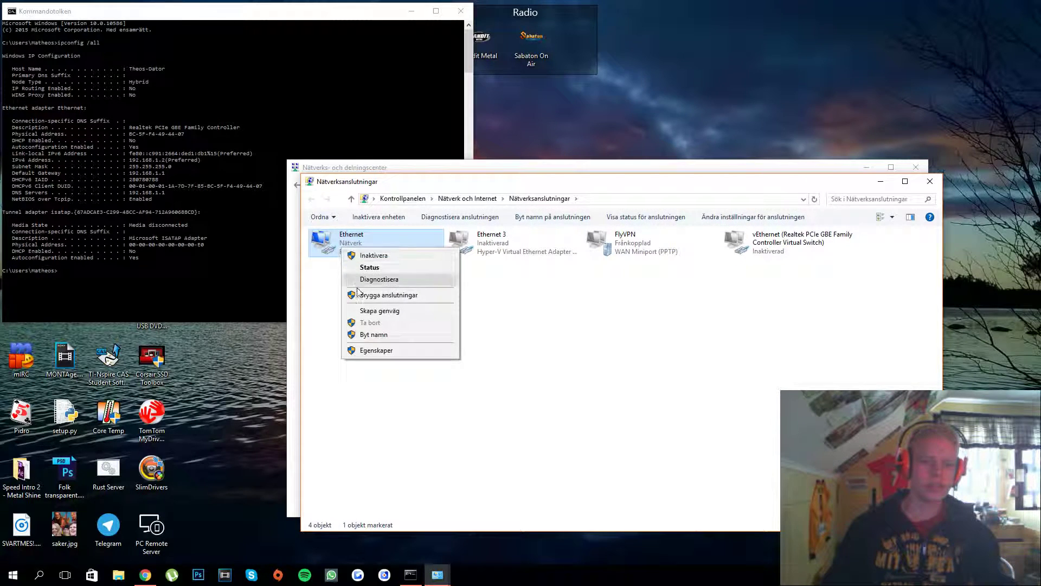
pyautogui.click(375, 351)
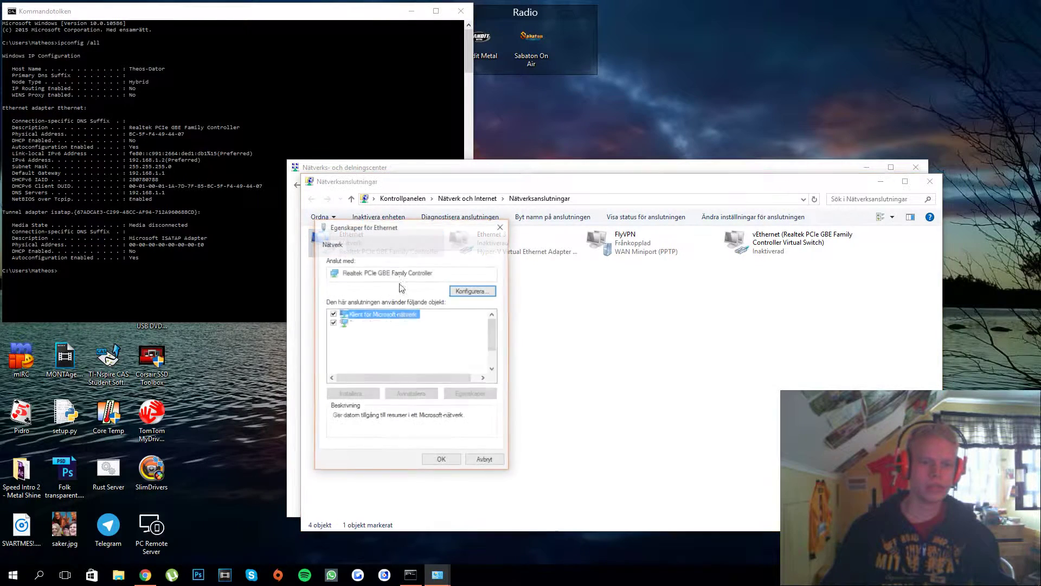
pyautogui.click(420, 343)
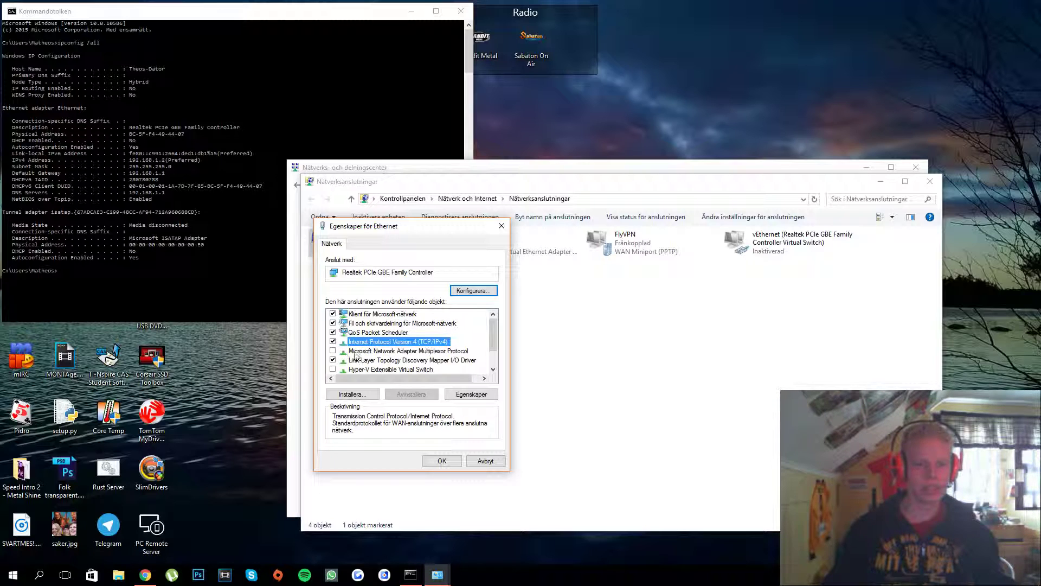
pyautogui.doubleClick(429, 342)
pyautogui.moveTo(417, 267); pyautogui.dragTo(604, 197)
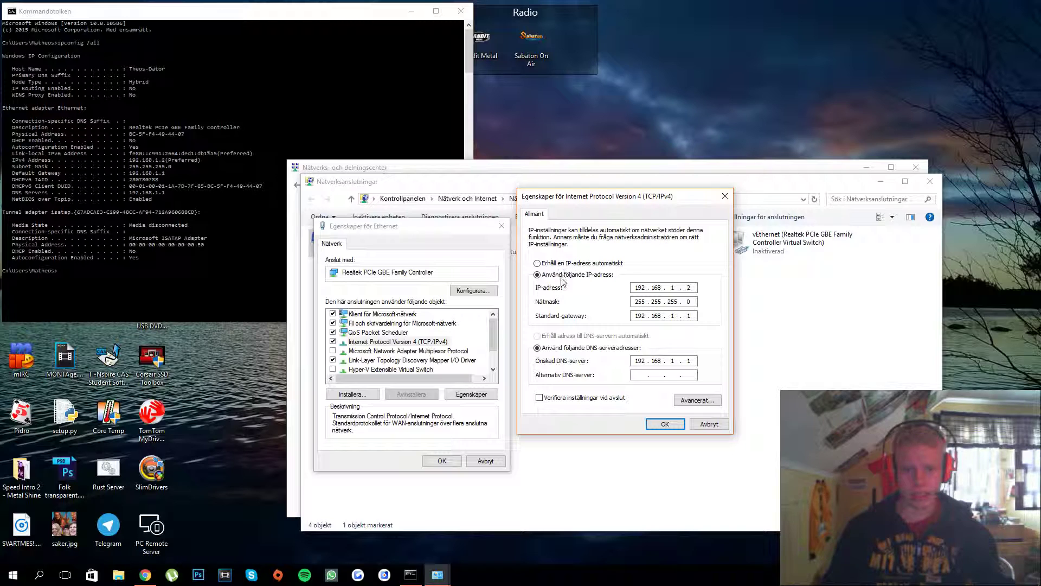
# Examine each part of the manually assigned IP address and the subnet mask in the IPv4 properties
pyautogui.moveTo(647, 288); pyautogui.dragTo(636, 288)
pyautogui.click(636, 288)
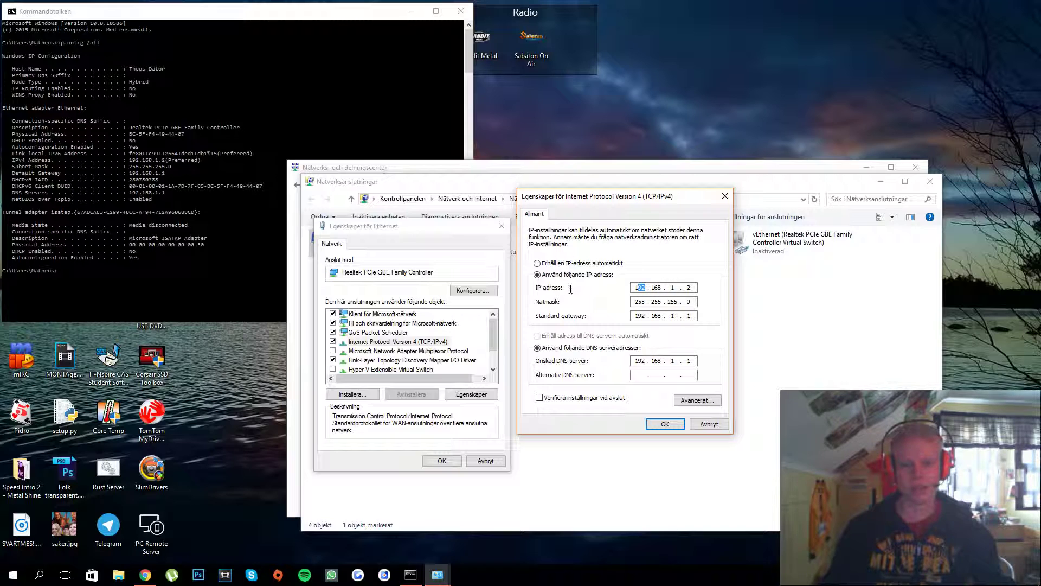
pyautogui.click(650, 287)
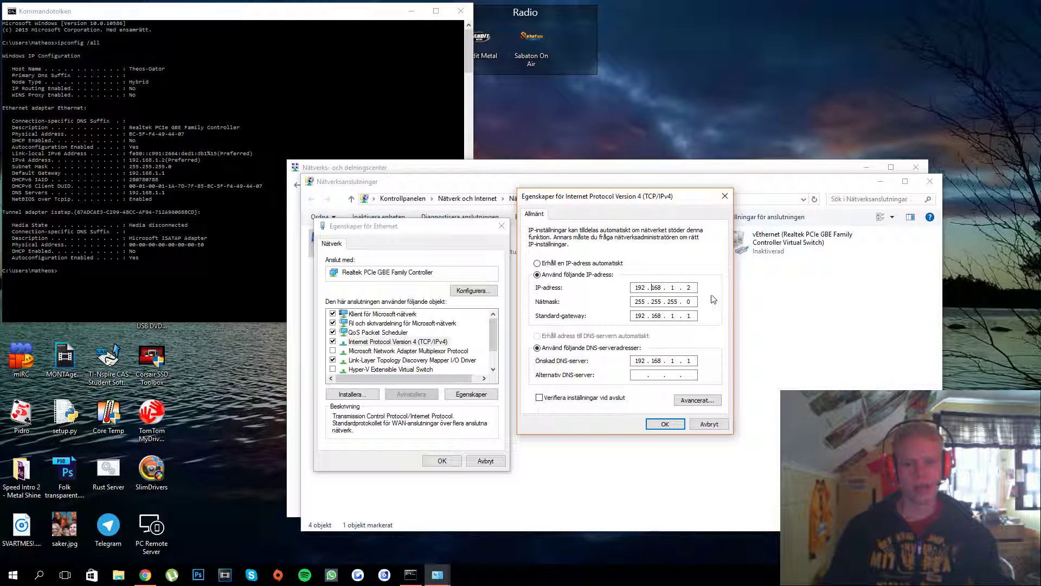
pyautogui.doubleClick(673, 288)
pyautogui.click(689, 288)
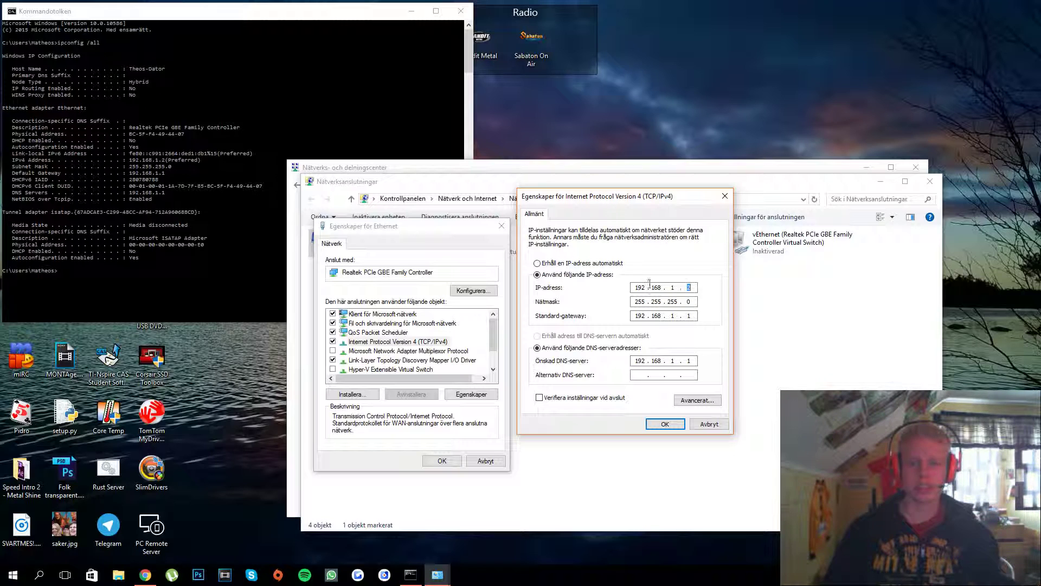
pyautogui.click(638, 300)
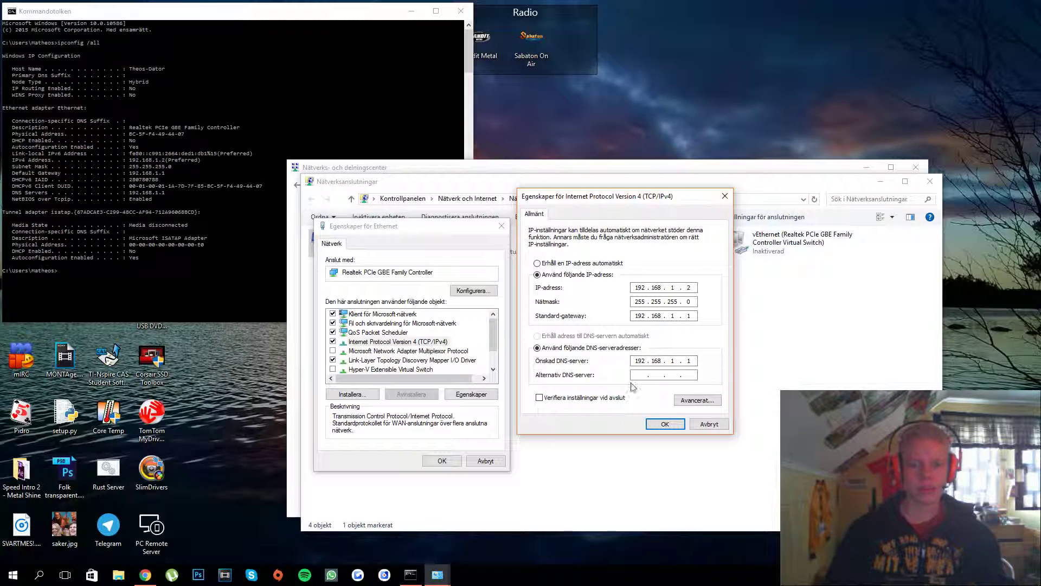
# Dismiss the IPv4 and Ethernet properties dialogs, and close the network connections and Network and Sharing Center windows
pyautogui.click(715, 199)
pyautogui.click(501, 226)
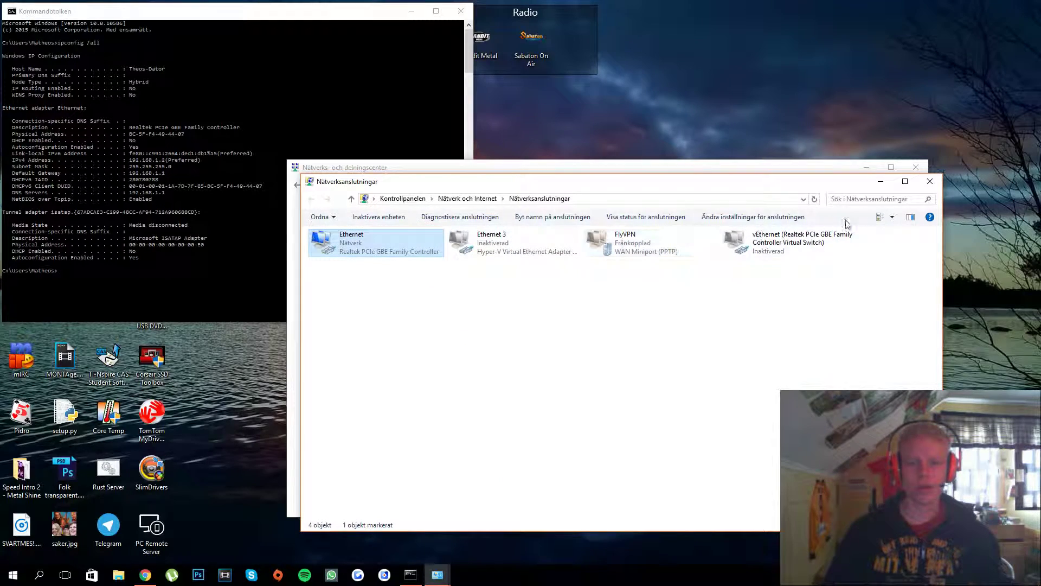
pyautogui.click(930, 181)
pyautogui.click(916, 167)
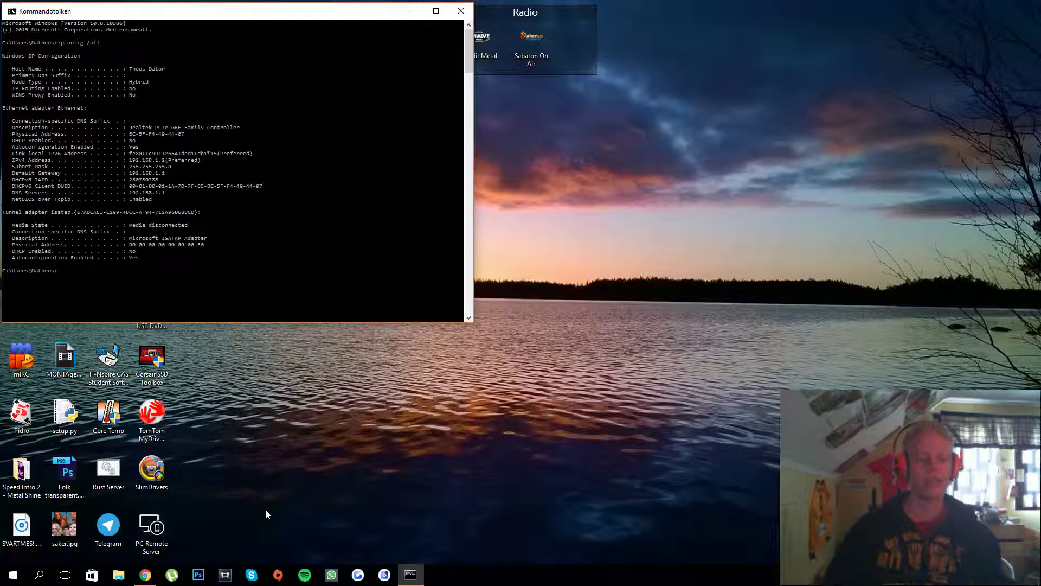
# Switch to the TL-WR741N router page in Google Chrome and check the router's IP address used to reach it
pyautogui.moveTo(153, 572)
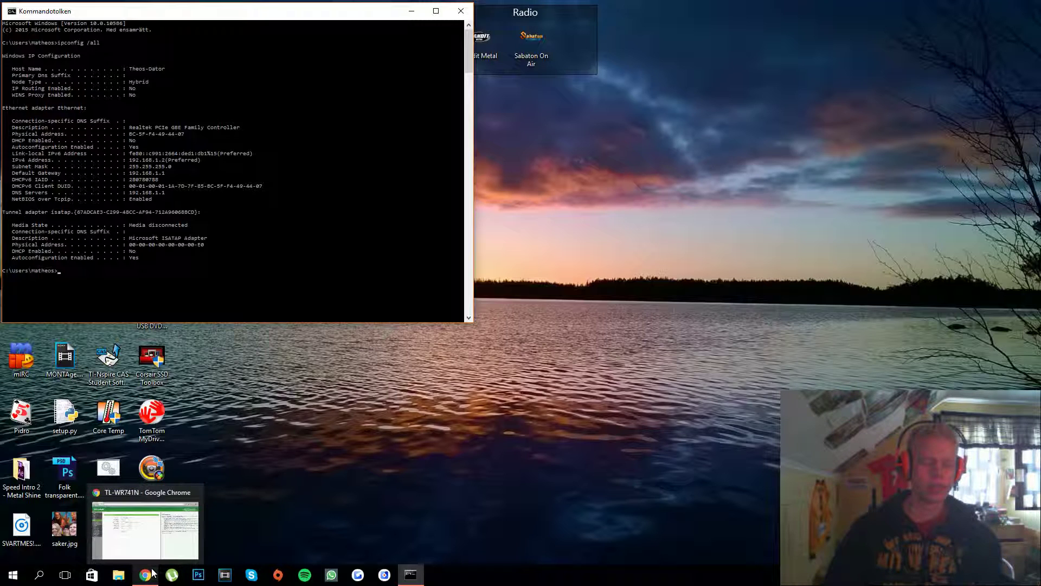
pyautogui.click(155, 536)
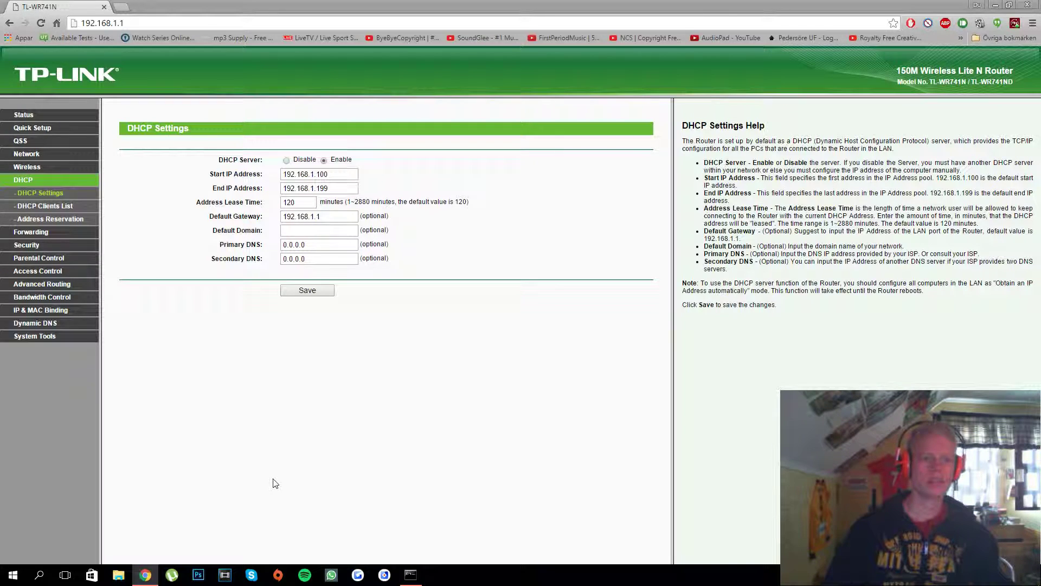
pyautogui.click(129, 23)
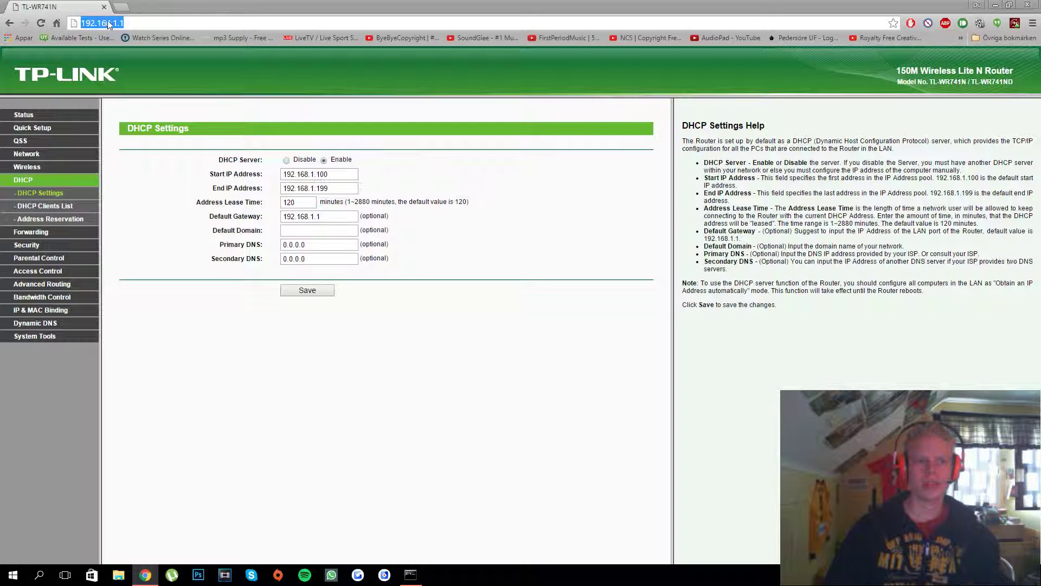
pyautogui.click(121, 23)
pyautogui.moveTo(97, 23); pyautogui.dragTo(146, 23)
pyautogui.click(156, 24)
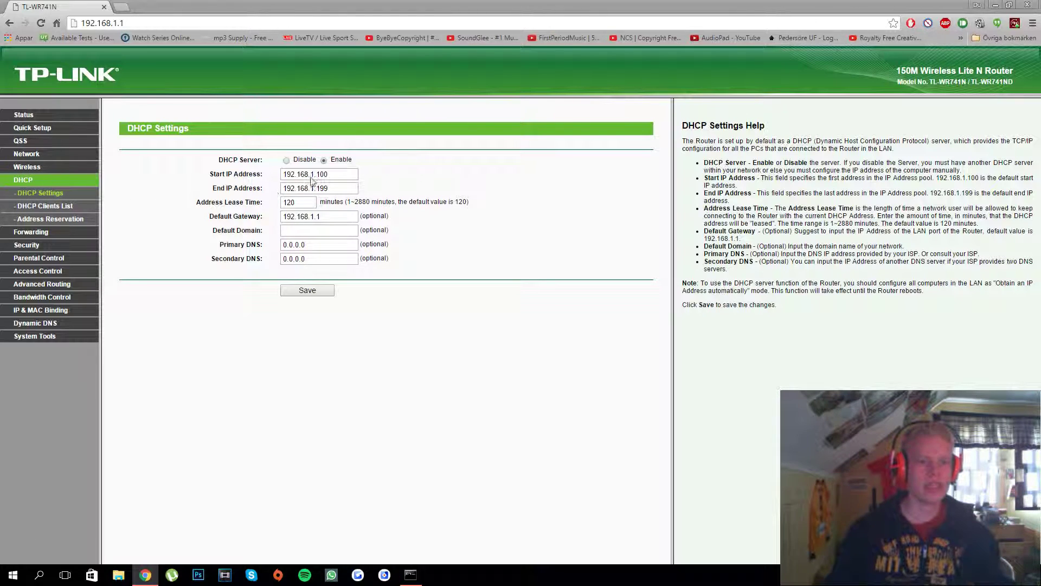
# Examine the router's DHCP settings, including the DHCP server state, start and end IP addresses, and default gateway
pyautogui.click(328, 174)
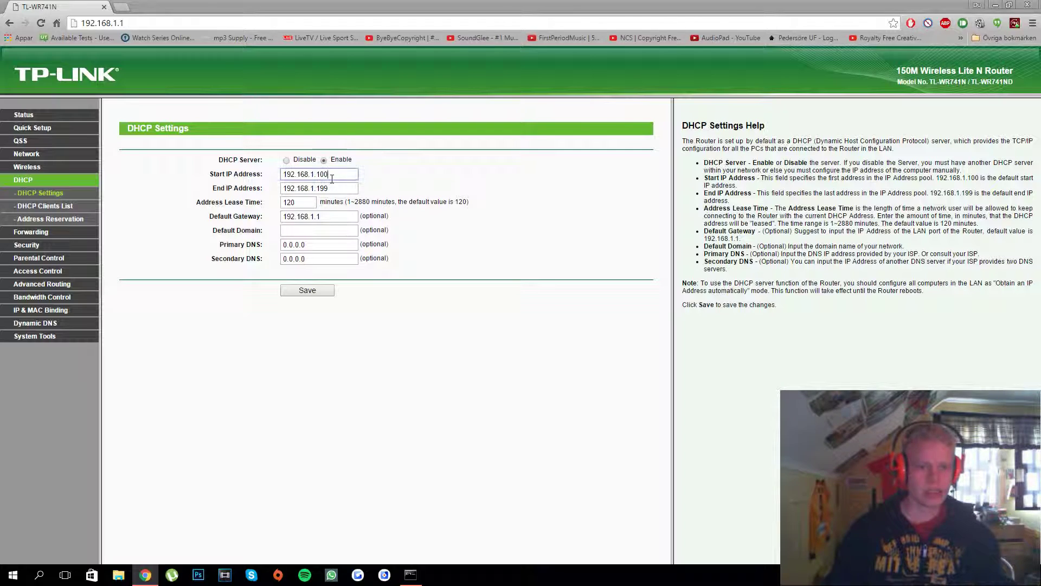
pyautogui.moveTo(210, 173); pyautogui.dragTo(244, 176)
pyautogui.click(244, 176)
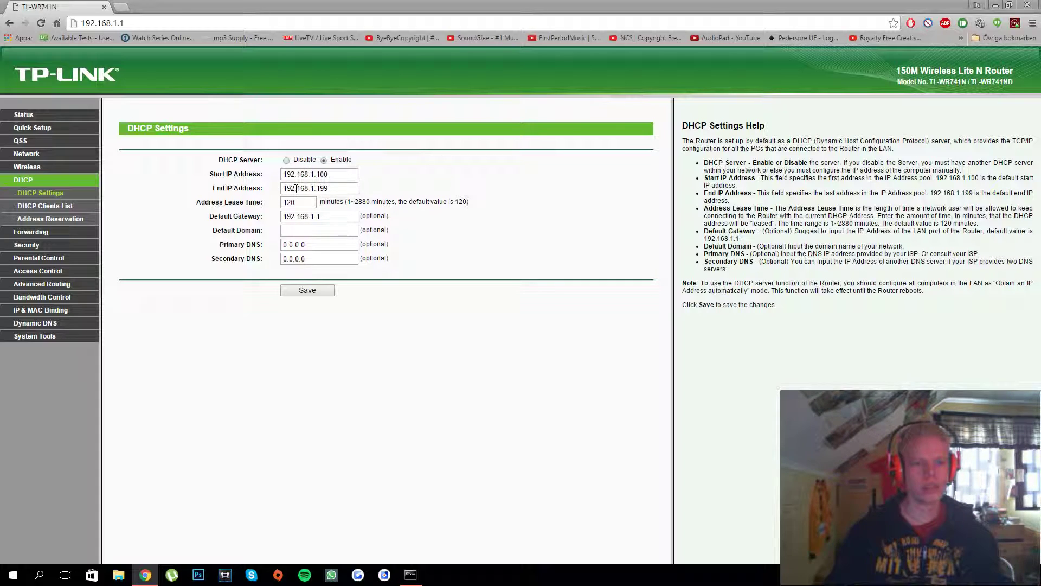
pyautogui.click(344, 173)
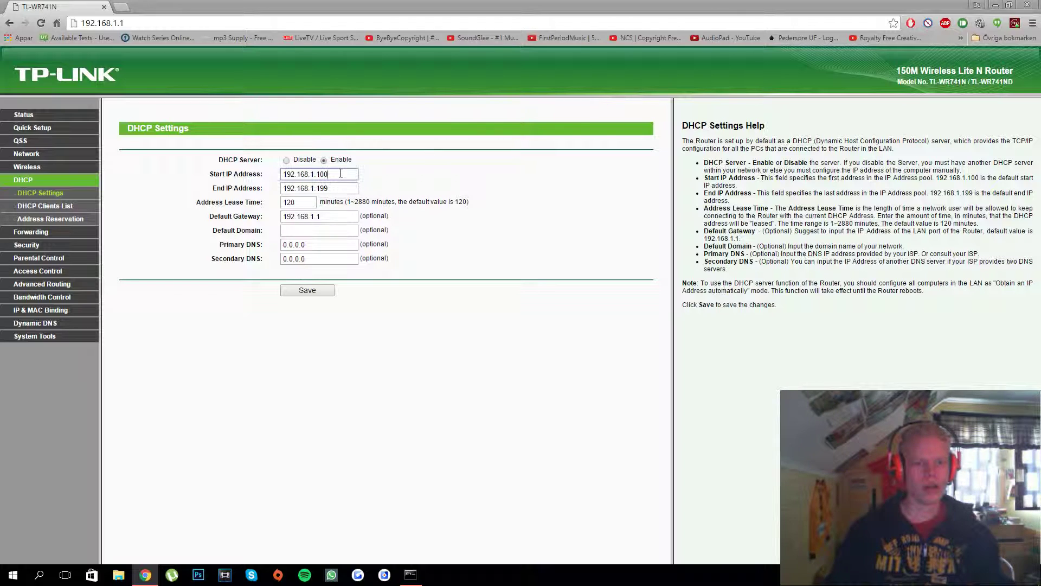
pyautogui.moveTo(223, 160); pyautogui.dragTo(236, 162)
pyautogui.click(223, 161)
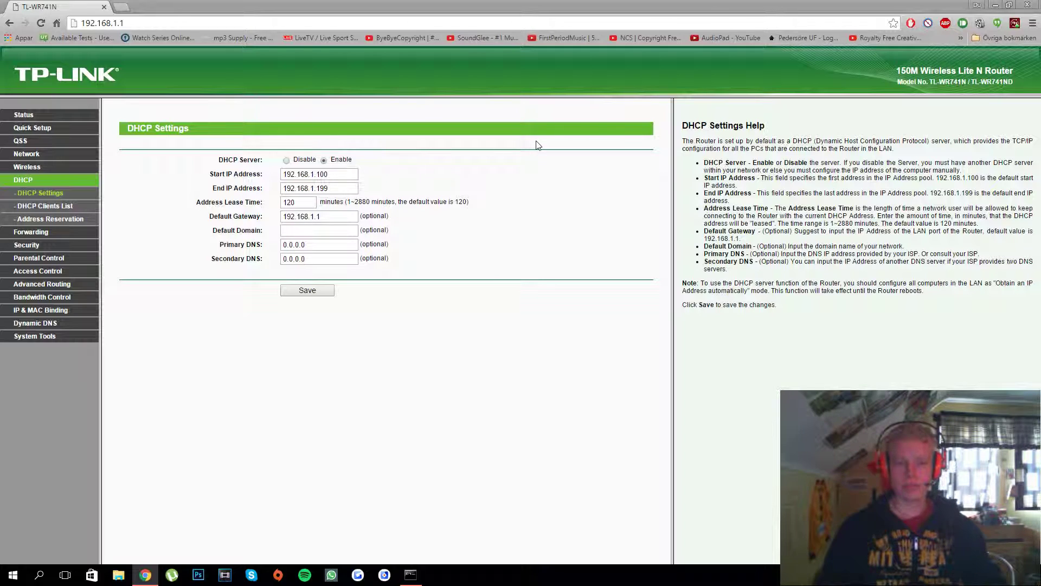
pyautogui.moveTo(239, 174); pyautogui.dragTo(274, 188)
pyautogui.click(384, 186)
pyautogui.moveTo(393, 192); pyautogui.dragTo(225, 188)
pyautogui.click(131, 22)
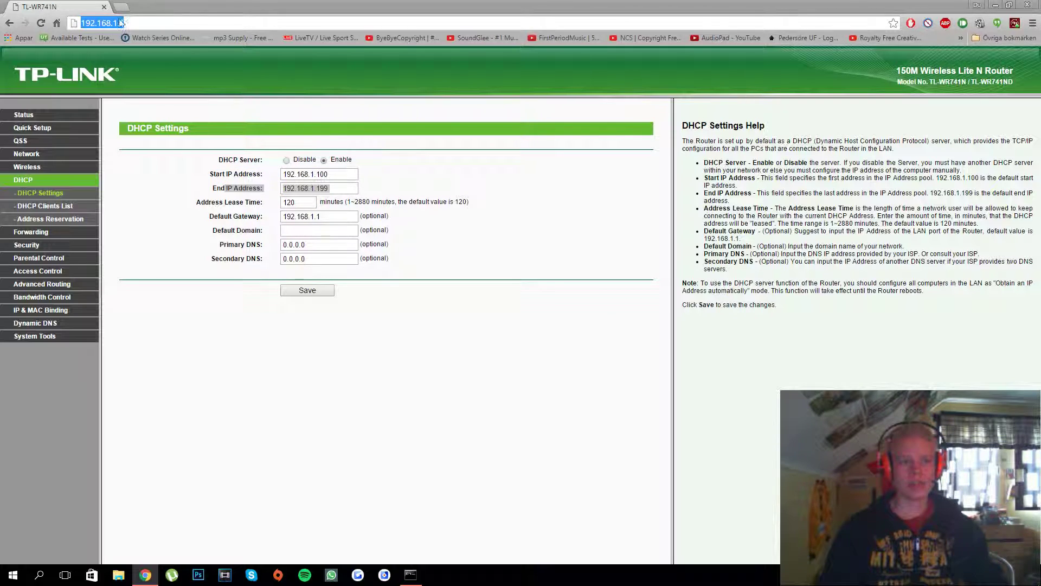
pyautogui.click(212, 218)
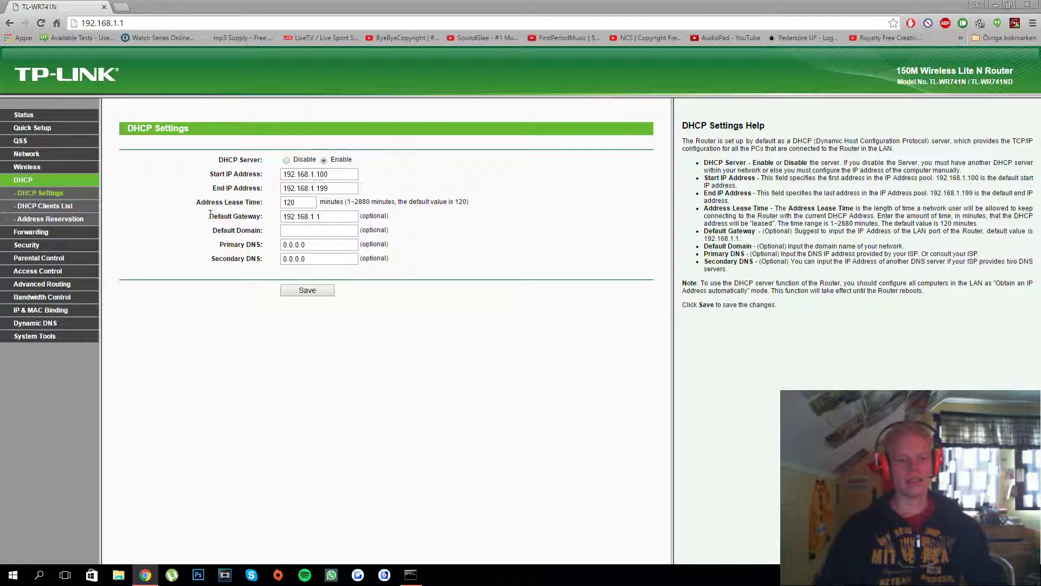
# Close the Command Prompt window and the Chrome window with the router page
pyautogui.click(410, 574)
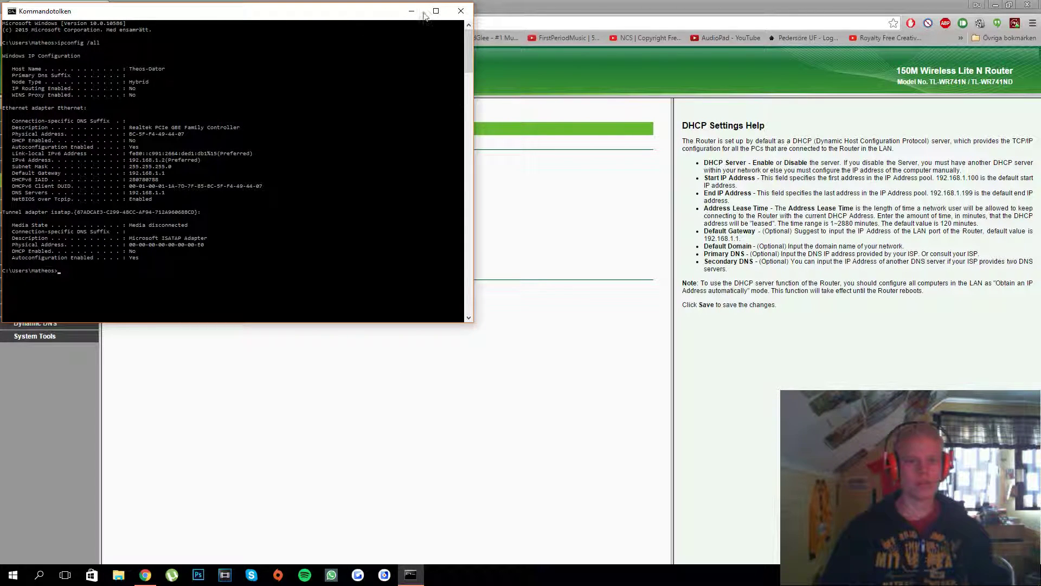
pyautogui.click(455, 11)
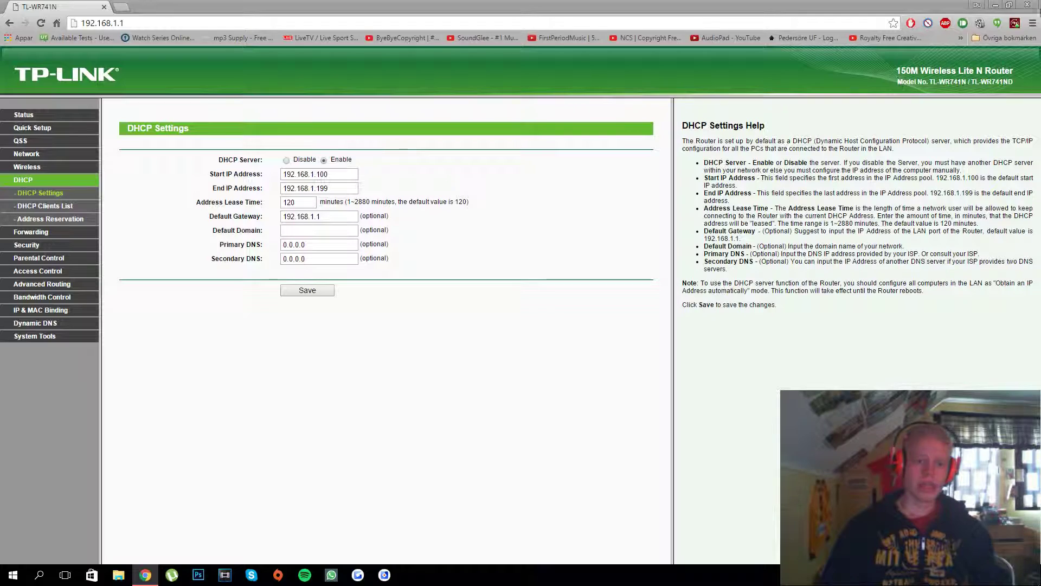
pyautogui.click(1028, 5)
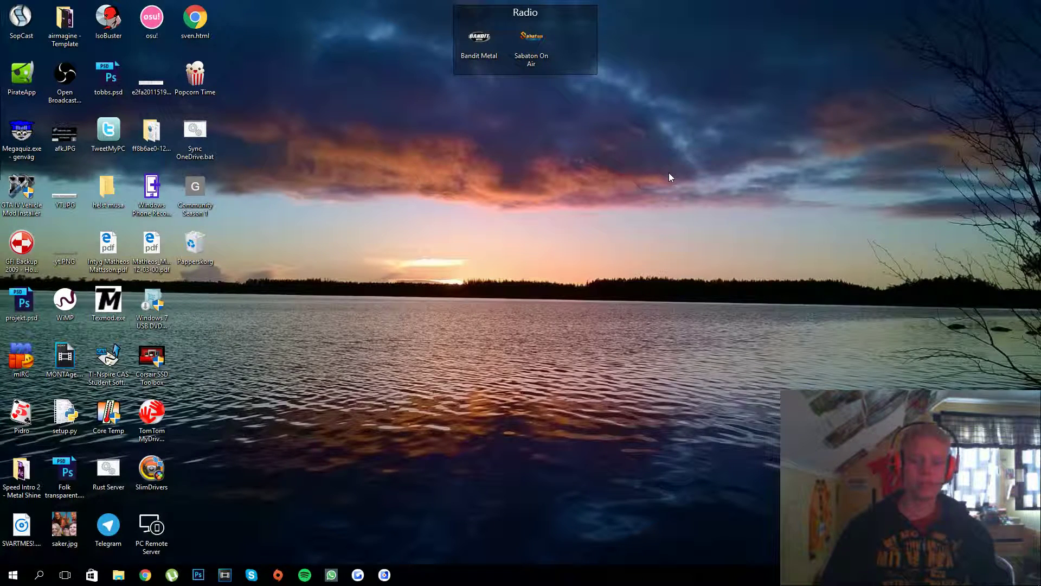